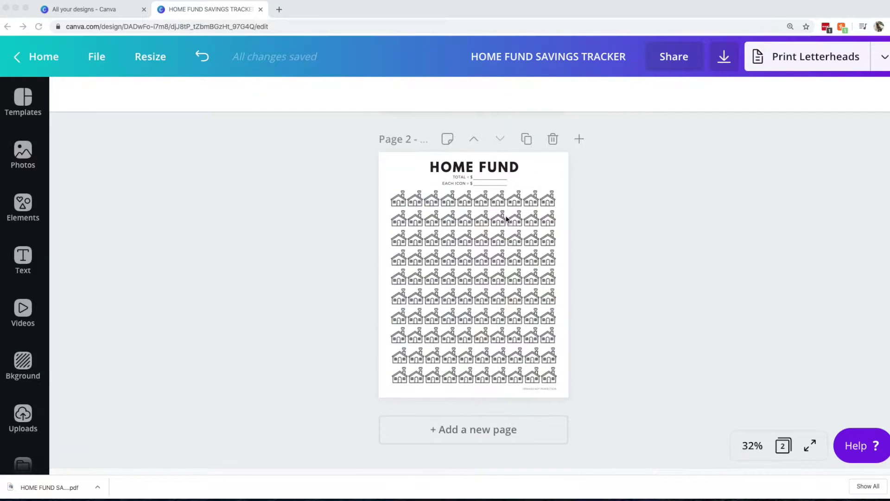
scroll(542, 209, up, 3)
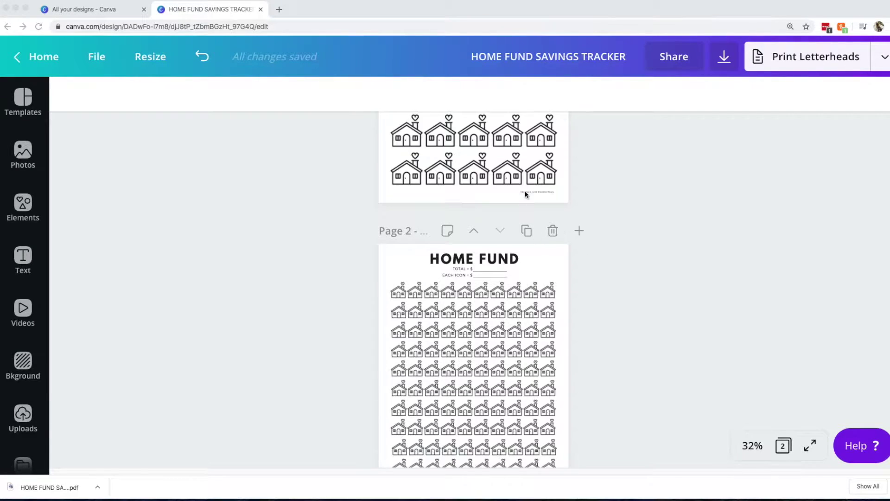
Link page 1's PENNIES NOT PERFECTION footer to the penniesnotperfection.com shop URL.
click(528, 193)
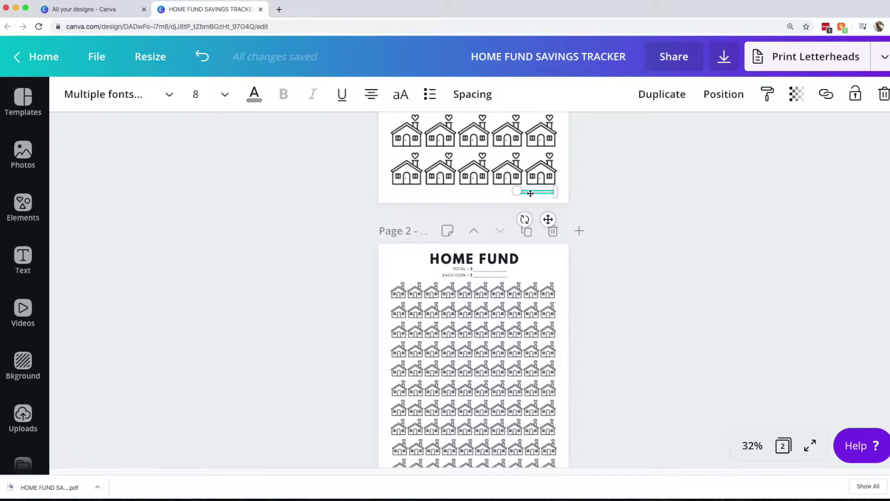
click(592, 202)
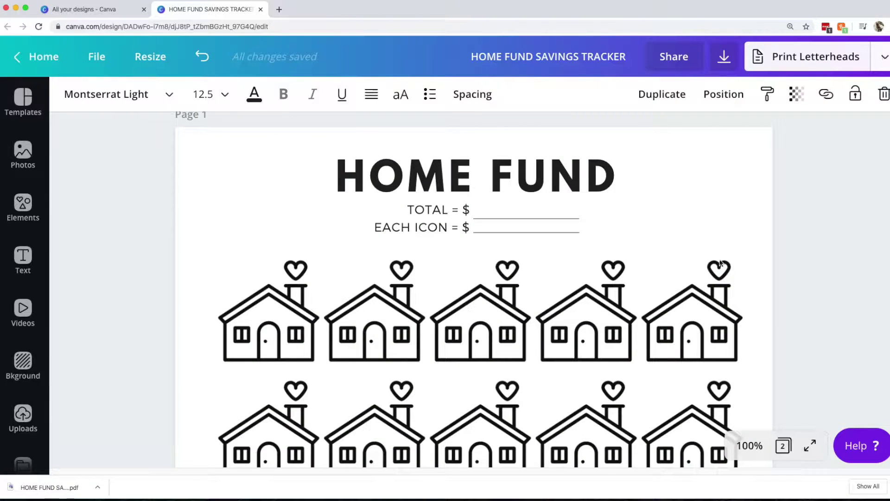
scroll(721, 278, down, 5)
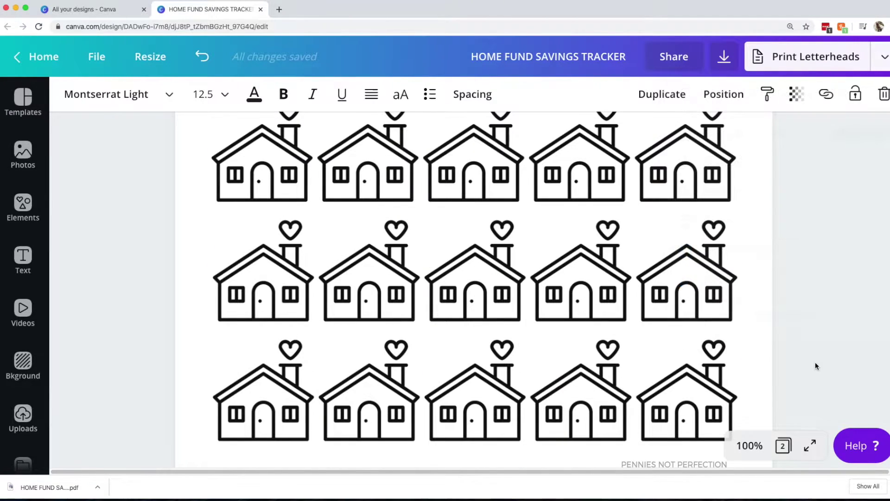
scroll(815, 366, down, 4)
click(694, 210)
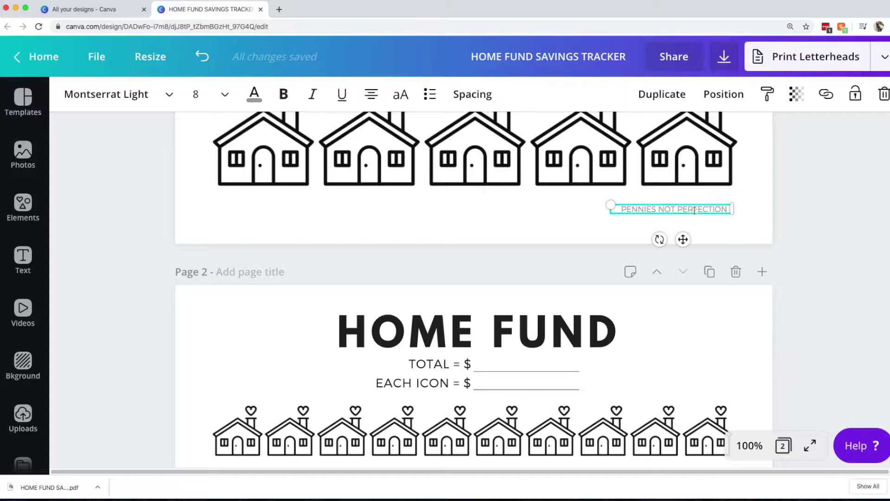
triple_click(694, 210)
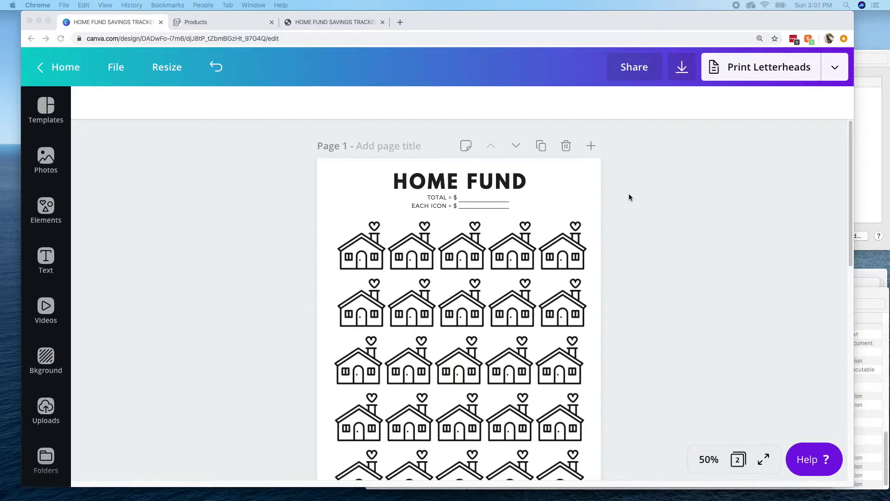
scroll(636, 200, down, 5)
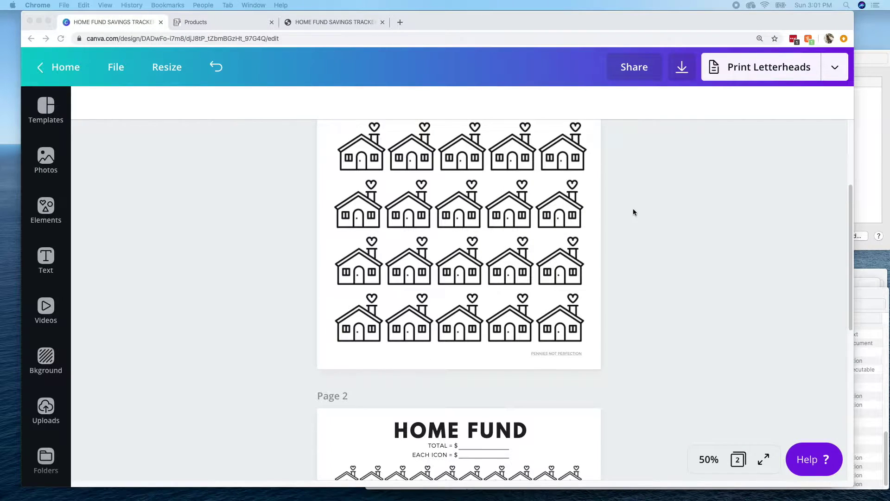
double_click(541, 352)
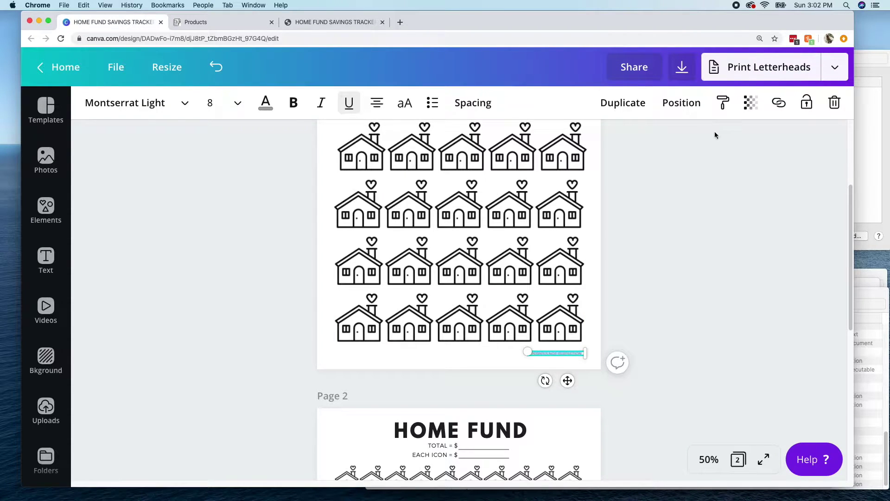
click(777, 102)
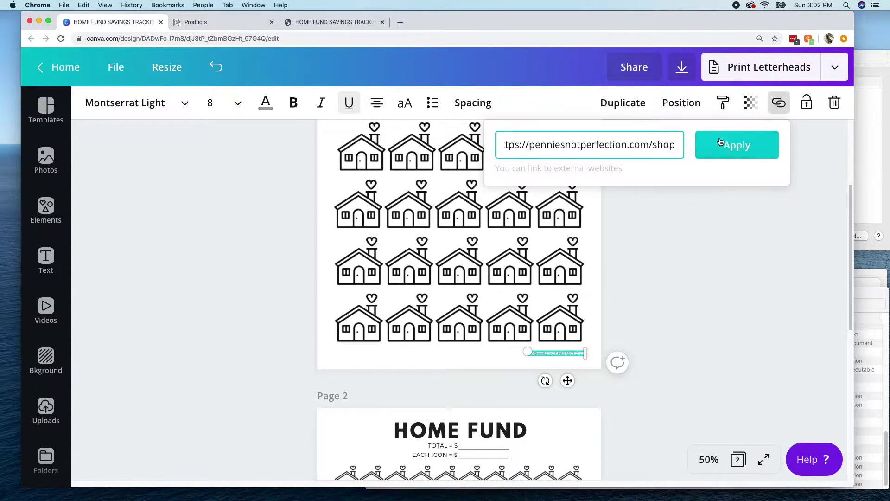
triple_click(653, 145)
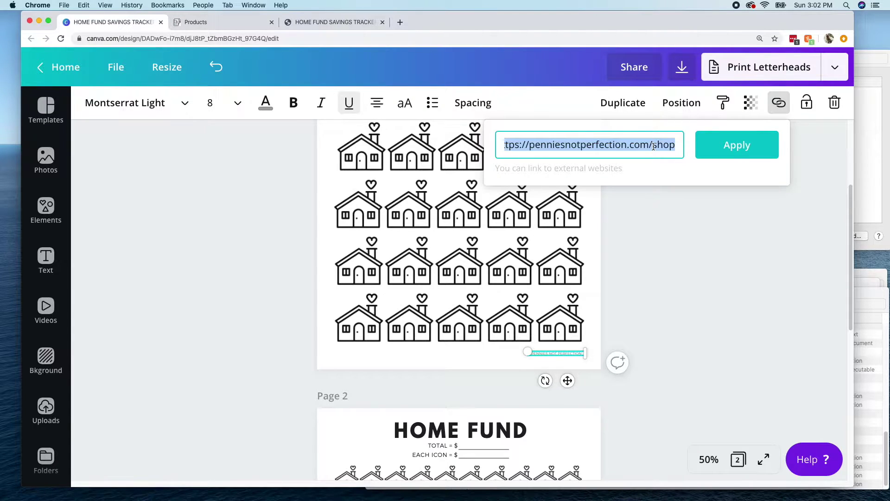
click(724, 148)
scroll(695, 236, down, 6)
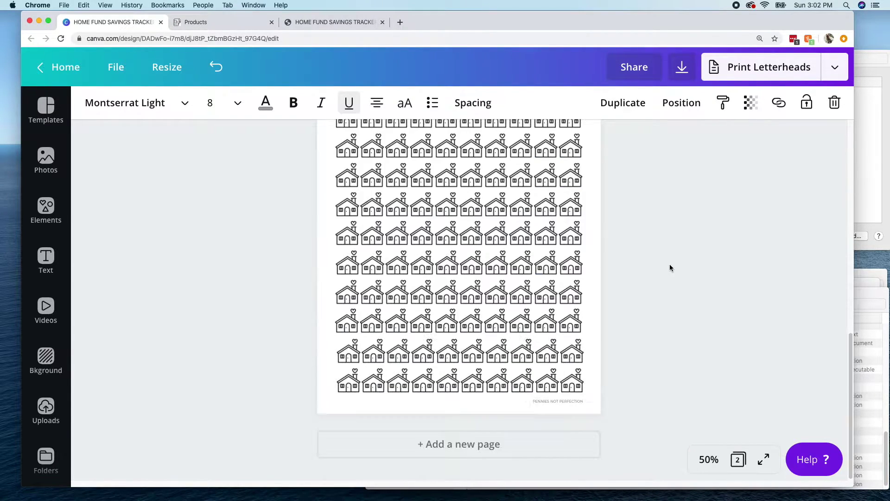
Link page 2's footer text to the same pasted shop URL.
click(557, 401)
click(557, 400)
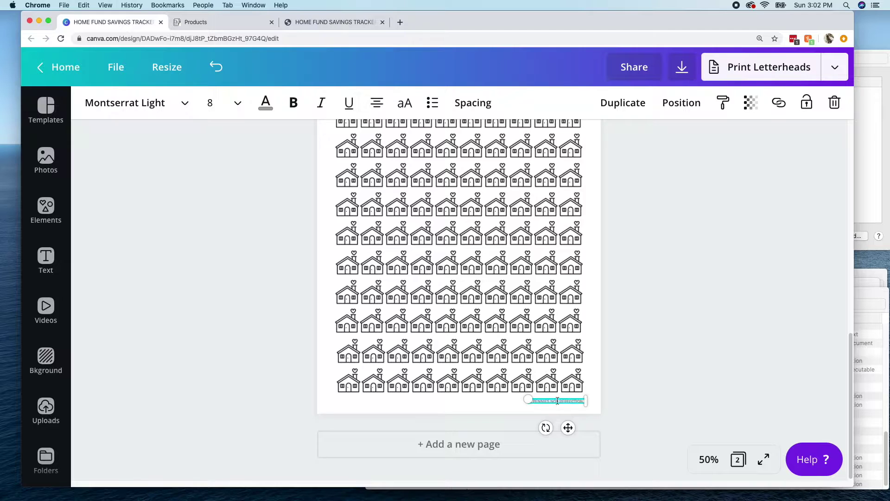
click(778, 103)
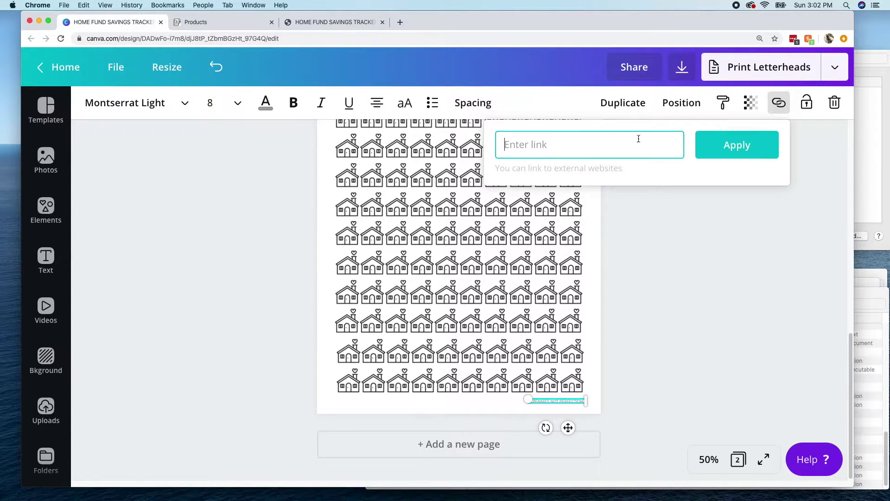
key(super+v)
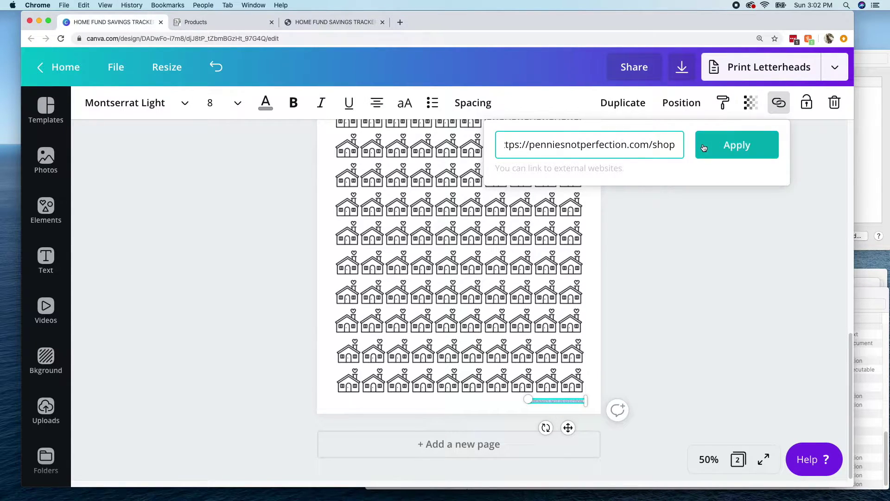
click(737, 145)
scroll(617, 230, down, 5)
Link page 2's HOME FUND title to the shop URL, then undo it.
click(598, 244)
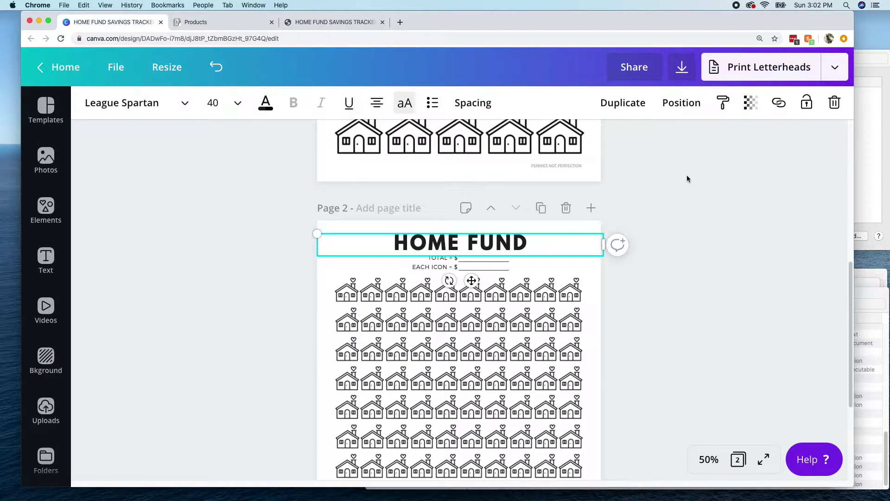
click(777, 105)
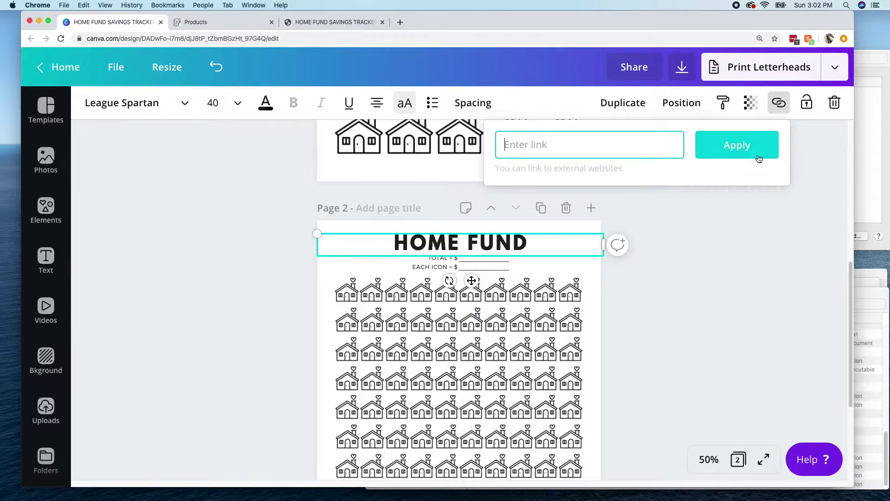
key(super+v)
click(764, 153)
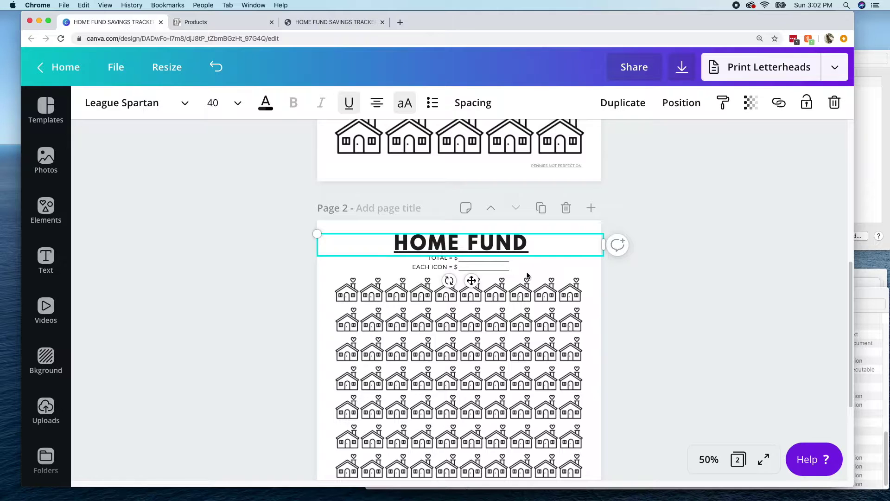
key(super+z)
scroll(588, 208, up, 5)
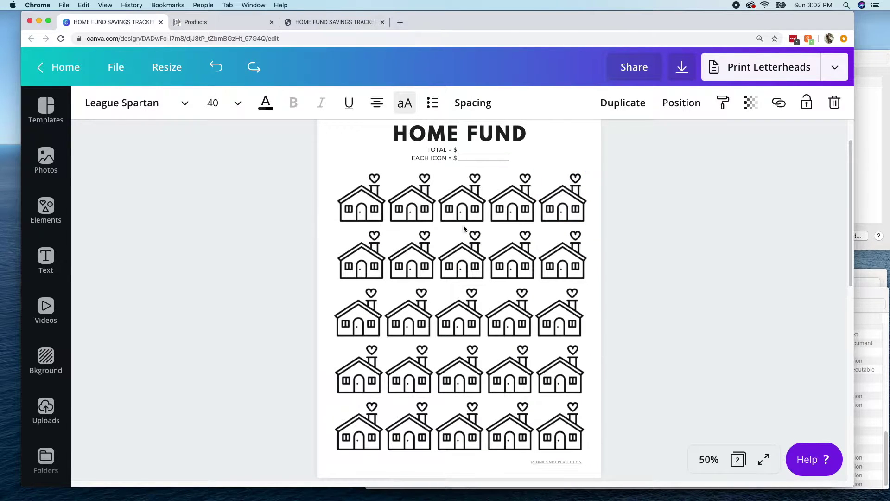
Link the top-left house graphic on page 1 to the shop URL.
click(374, 208)
click(778, 103)
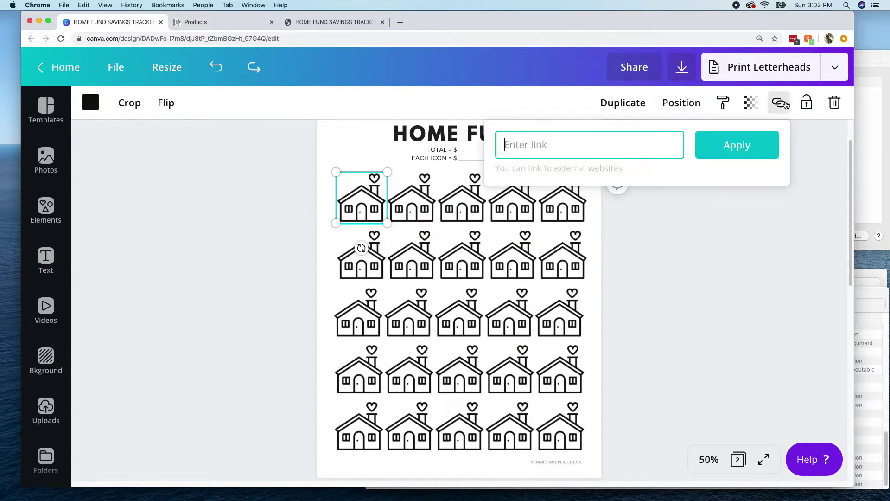
key(super+v)
click(749, 147)
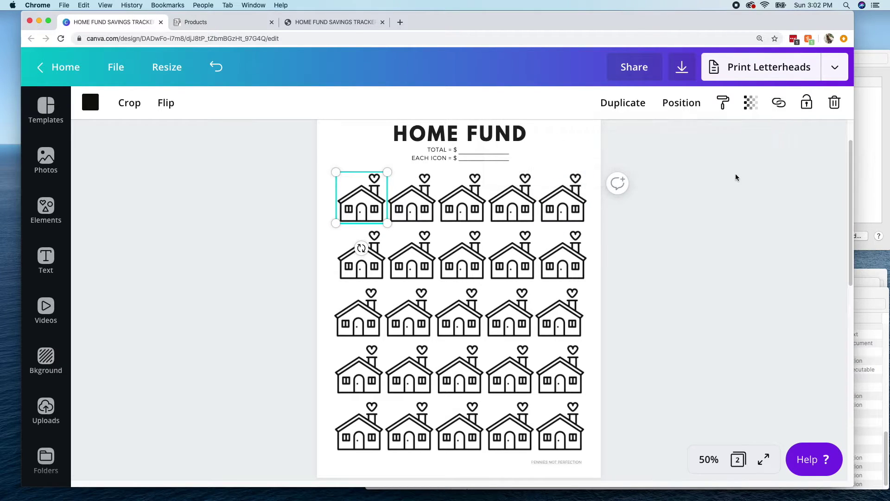
click(725, 183)
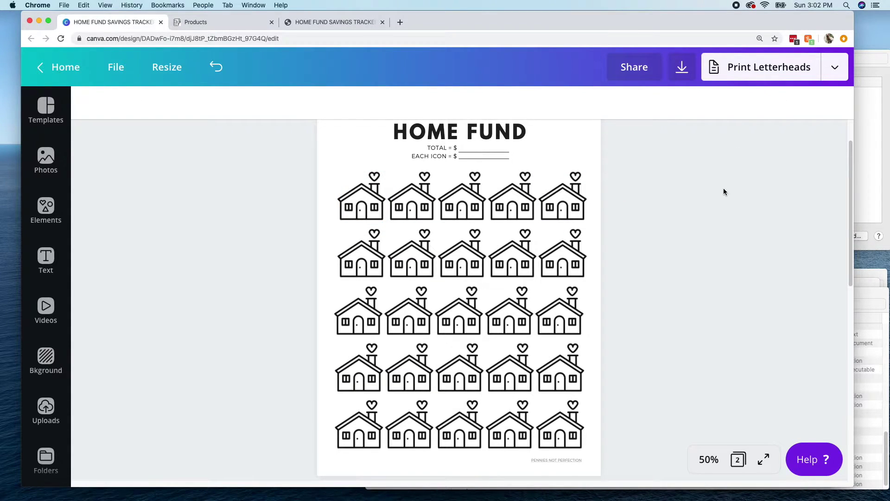
scroll(724, 188, down, 3)
Download both pages as a PDF Print file and dismiss the design-published notice.
click(682, 67)
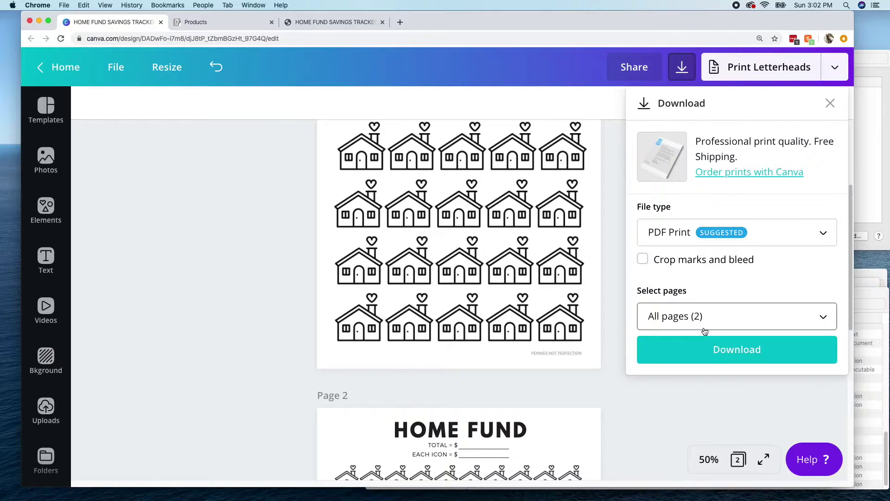
click(706, 350)
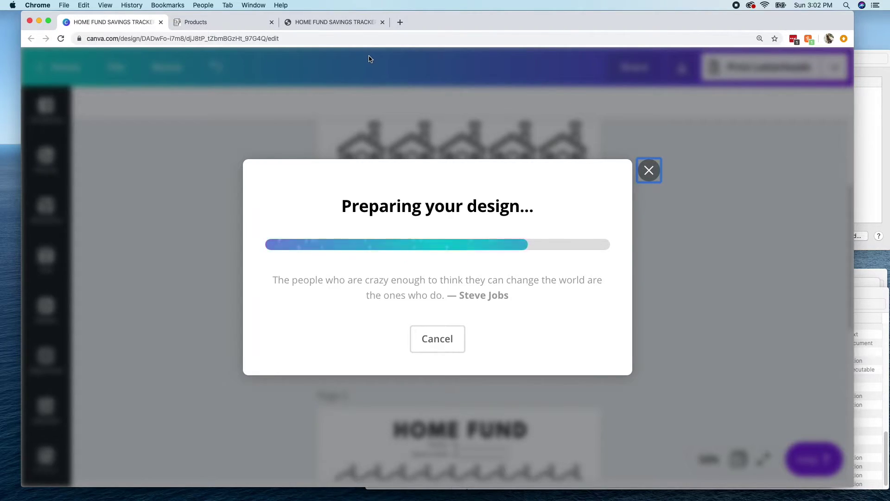
key(Escape)
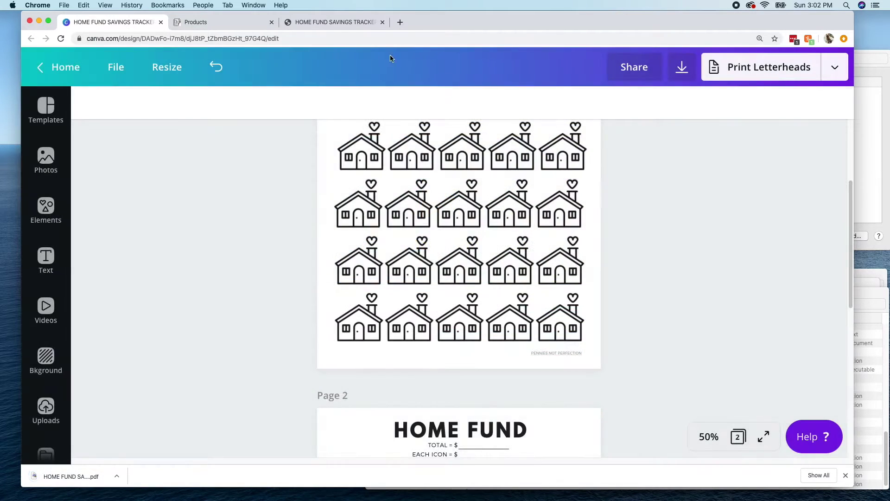
Open the downloaded tracker PDF and test its links, including the PENNIES NOT PERFECTION footer.
click(79, 473)
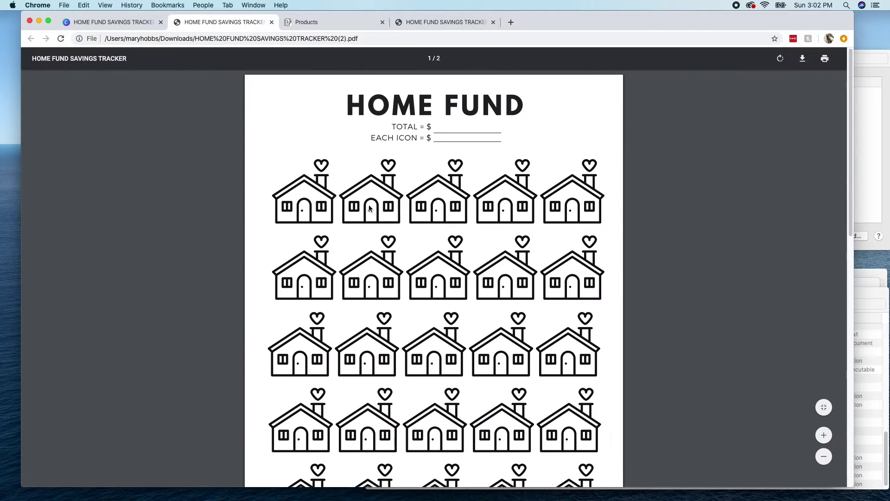
click(302, 189)
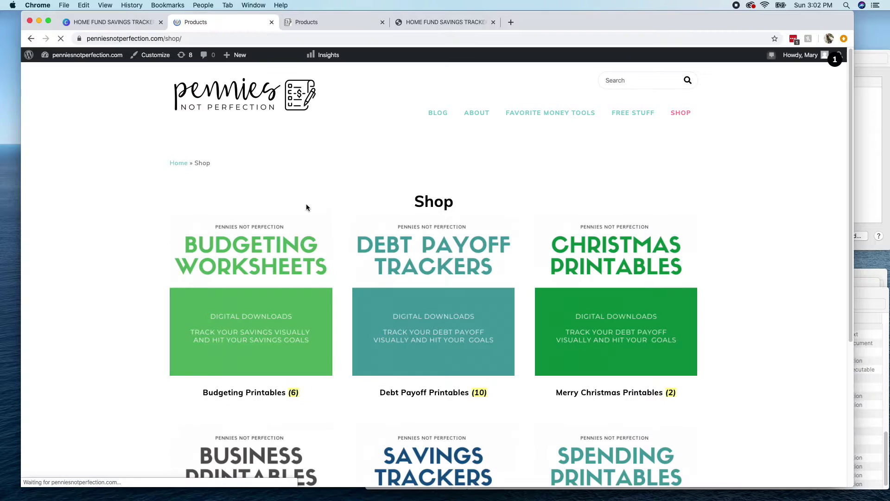
click(30, 38)
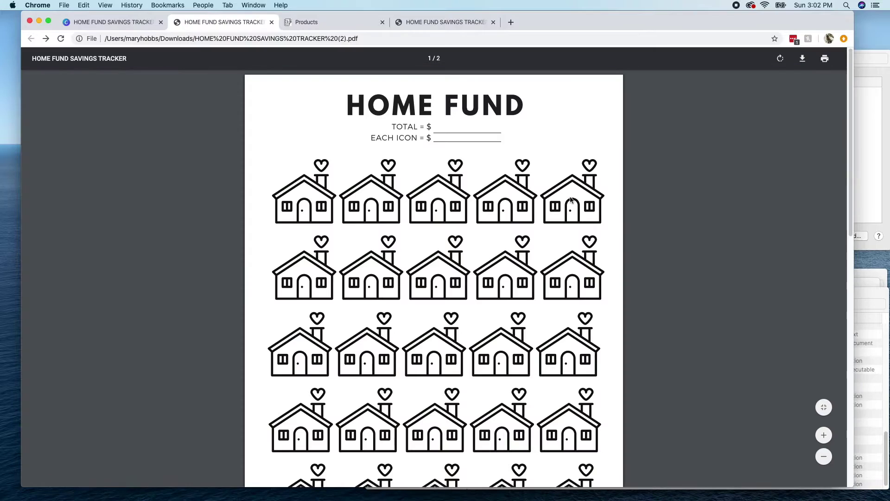
scroll(591, 205, down, 5)
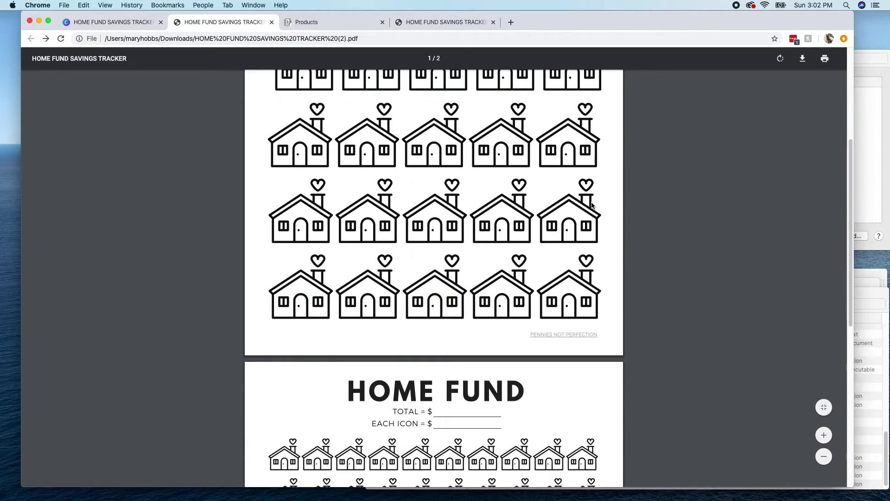
click(571, 338)
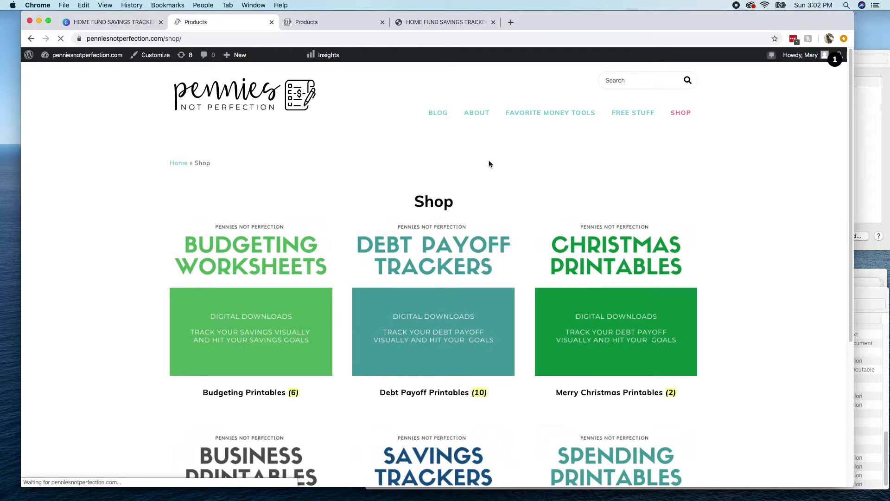
click(31, 40)
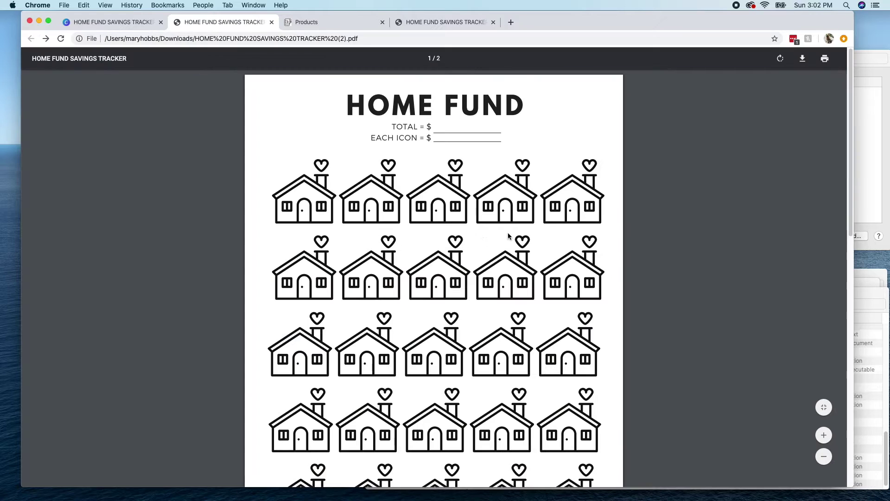
scroll(590, 248, down, 10)
scroll(580, 203, down, 3)
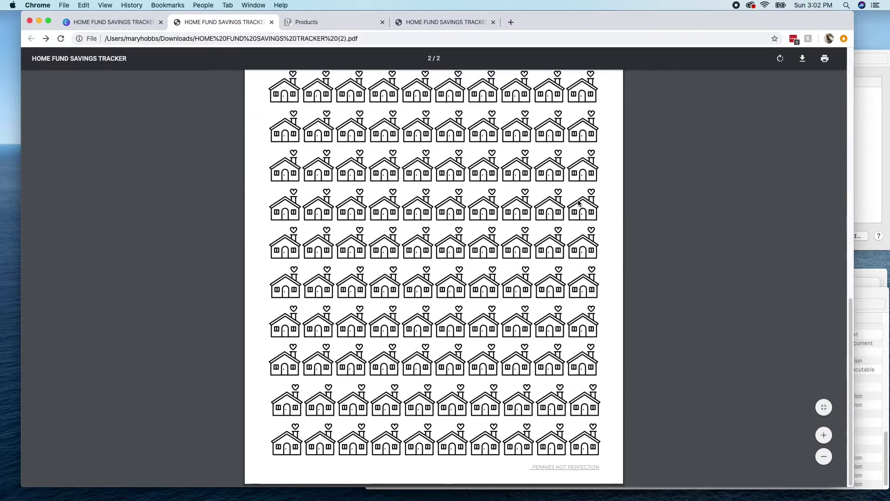
scroll(585, 466, up, 10)
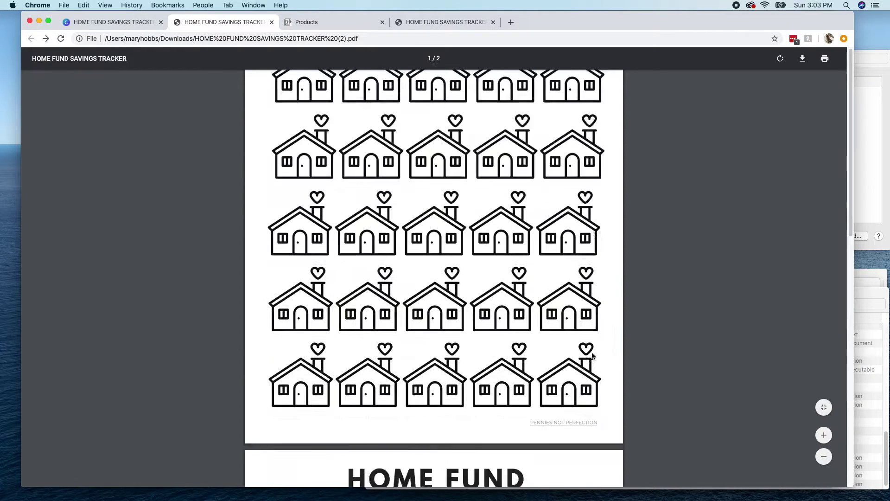
scroll(582, 324, up, 10)
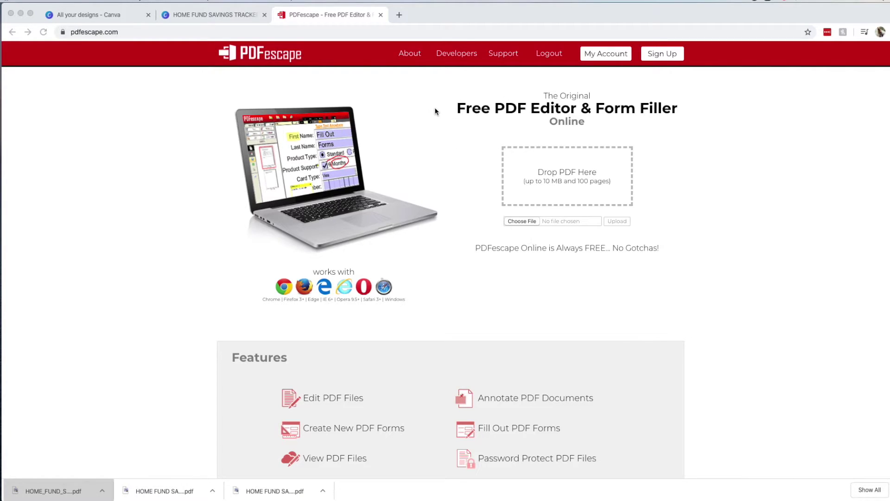
click(468, 110)
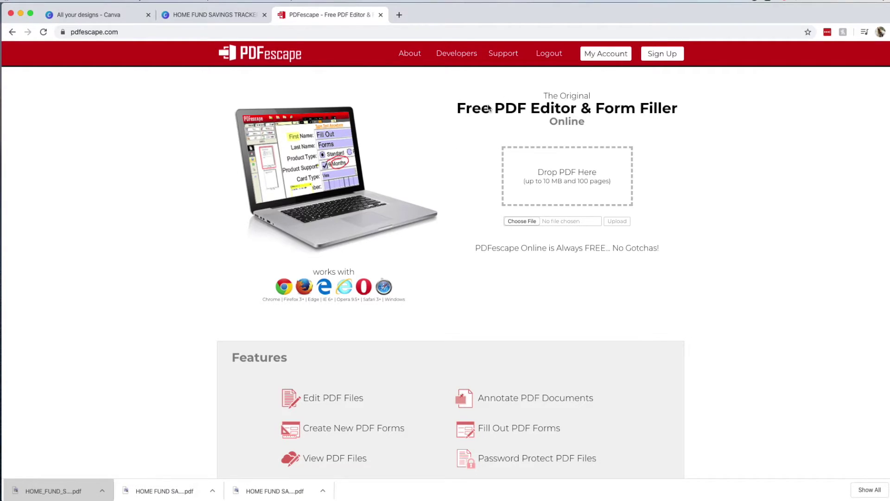
drag(488, 107, 453, 109)
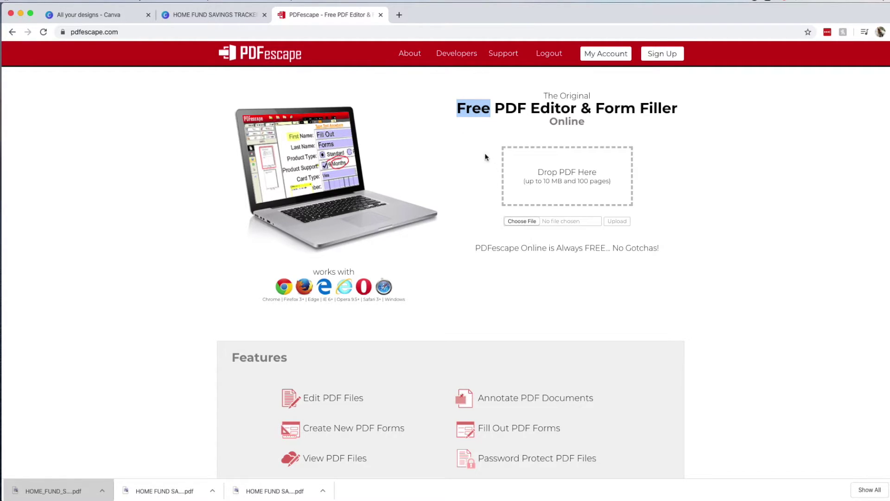
click(469, 122)
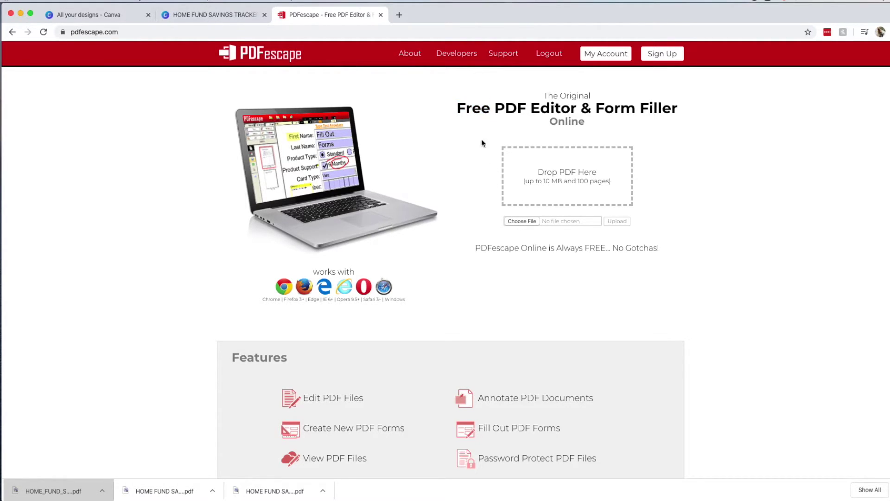
click(526, 223)
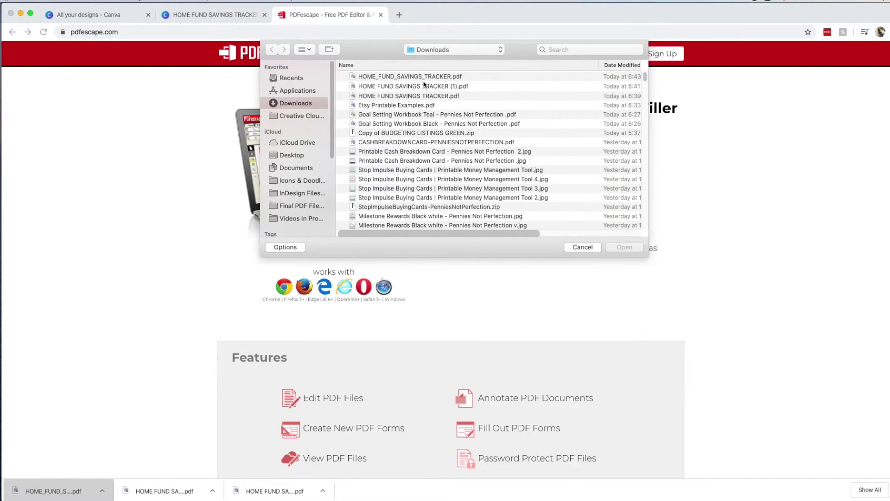
Pick HOME_FUND_SAVINGS_TRACKER.pdf from Downloads and open it in PDFescape.
click(423, 86)
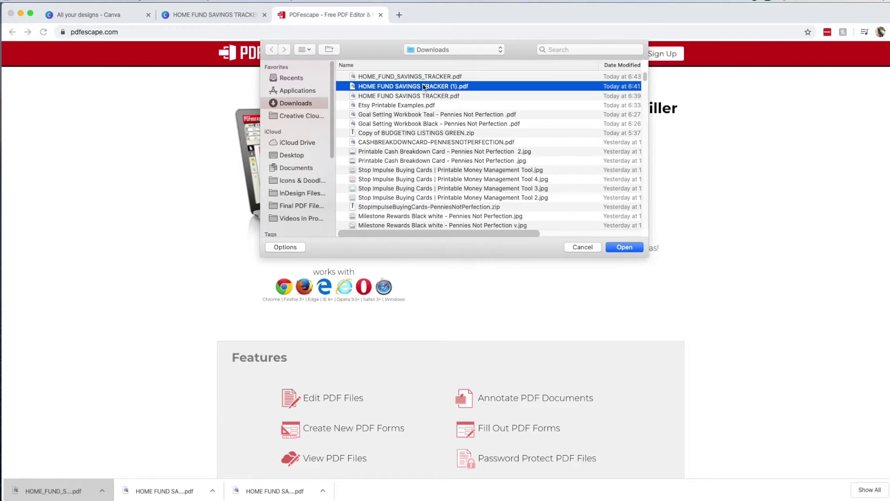
click(422, 78)
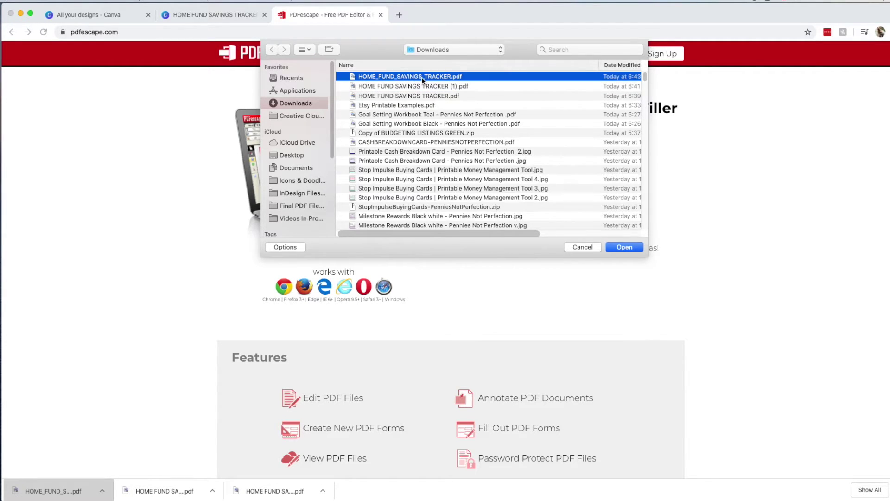
key(Return)
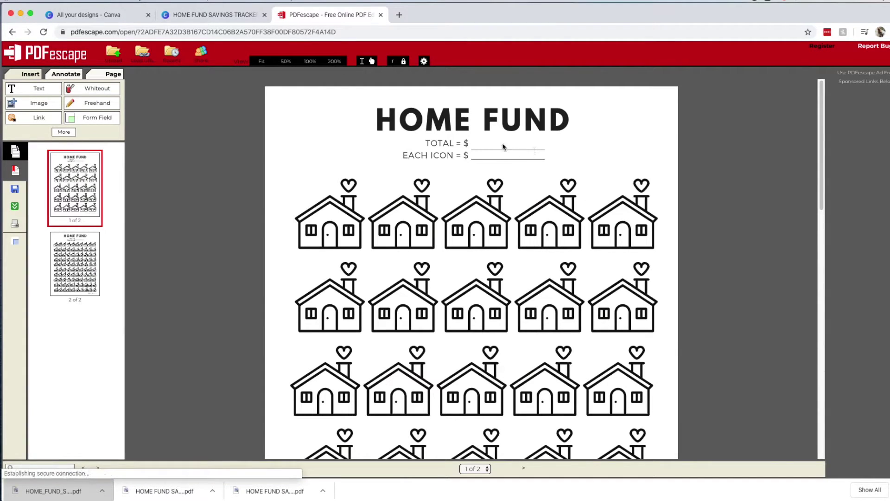
scroll(531, 324, down, 1)
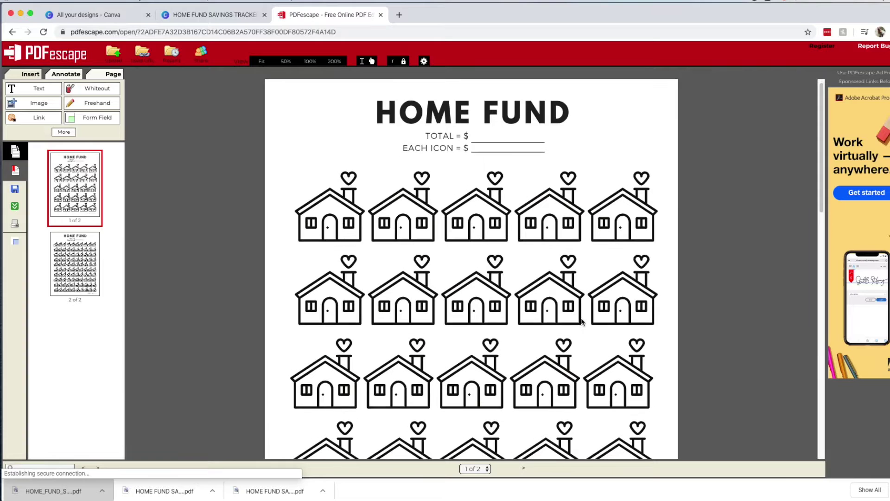
scroll(557, 322, down, 5)
scroll(581, 317, down, 3)
scroll(581, 318, down, 1)
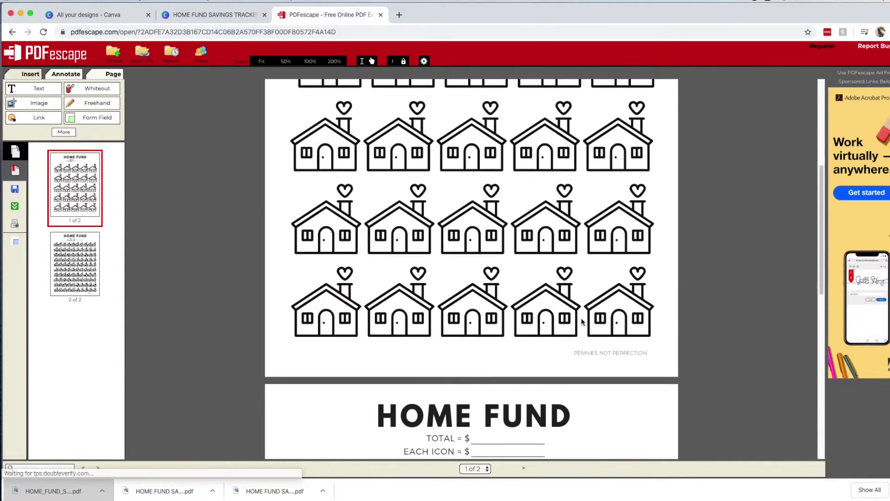
scroll(581, 318, down, 4)
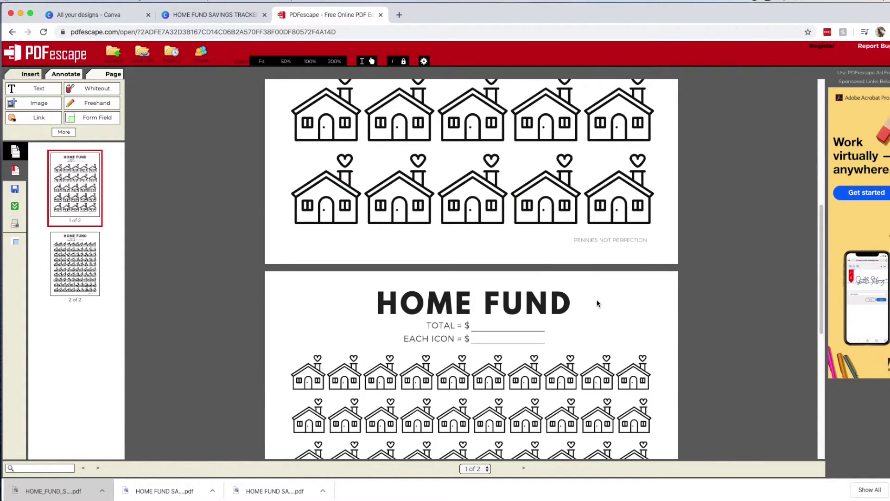
scroll(602, 351, down, 10)
scroll(602, 351, down, 2)
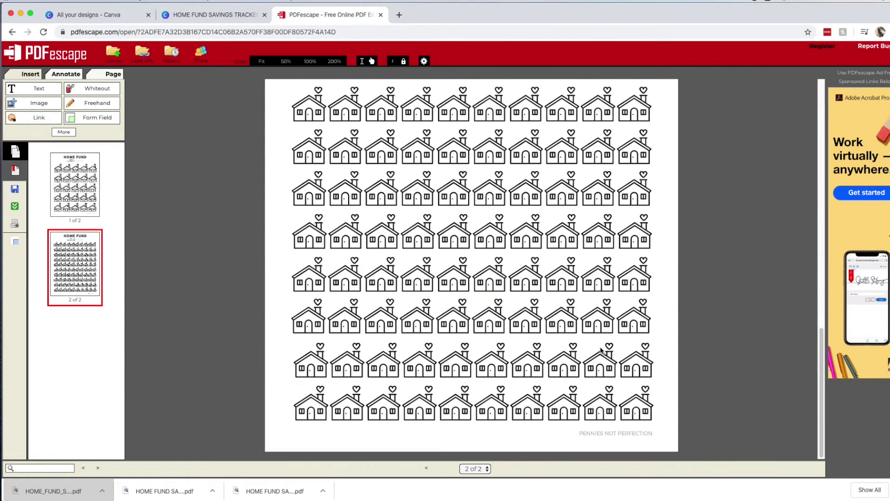
scroll(606, 356, up, 10)
scroll(605, 356, up, 1)
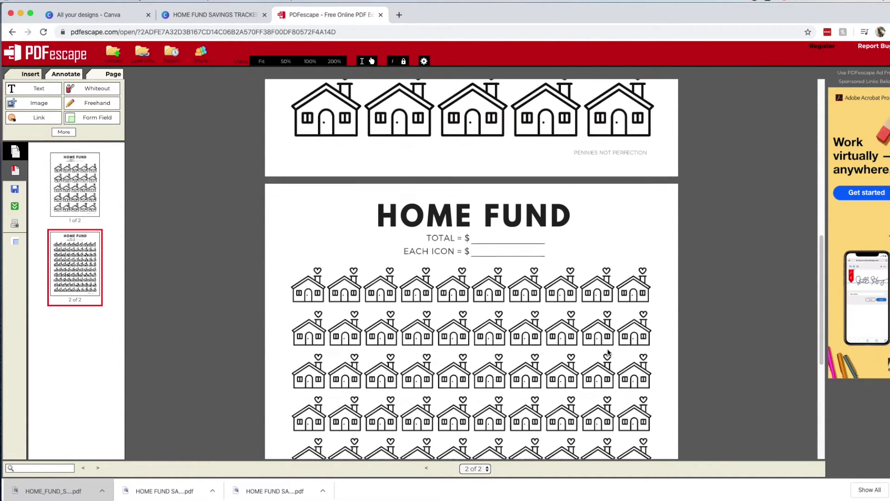
scroll(607, 353, up, 5)
scroll(607, 353, up, 1)
scroll(557, 348, up, 1)
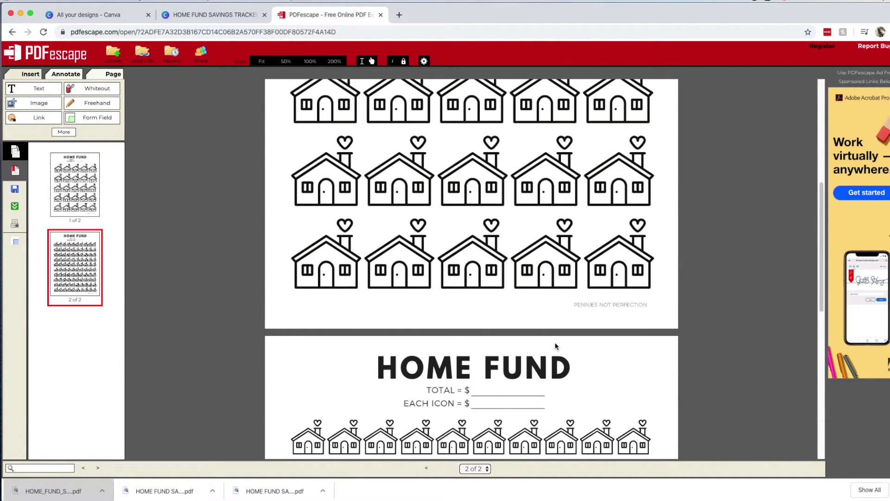
Select the Link tool under the Insert tab.
click(47, 124)
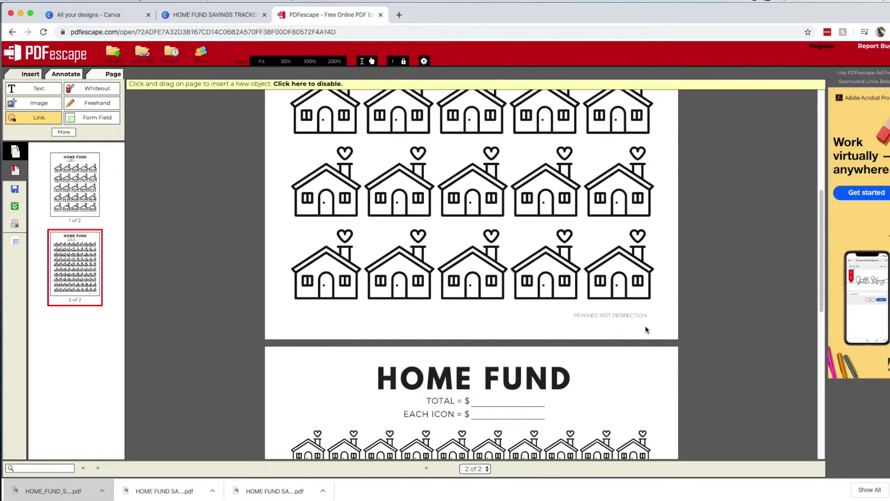
Draw a link box over page 1's footer and set its address to the pasted shop URL.
drag(572, 309, 651, 323)
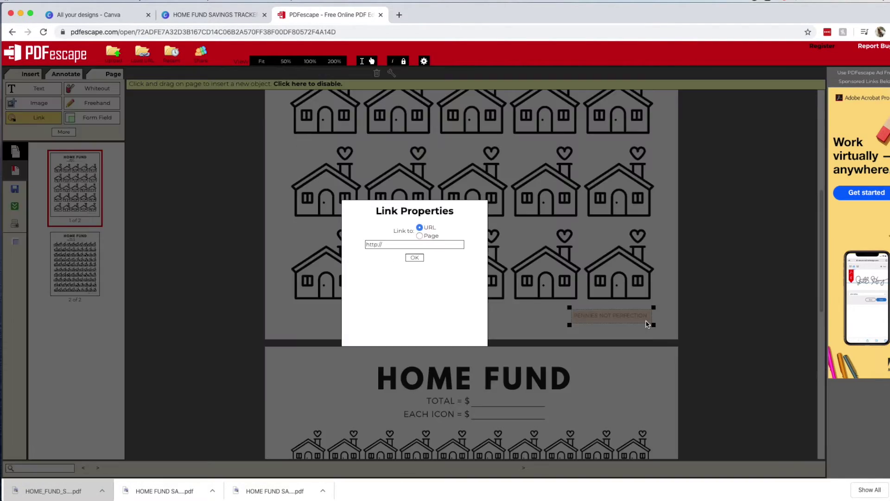
triple_click(420, 246)
key(super+v)
click(415, 258)
scroll(632, 352, down, 5)
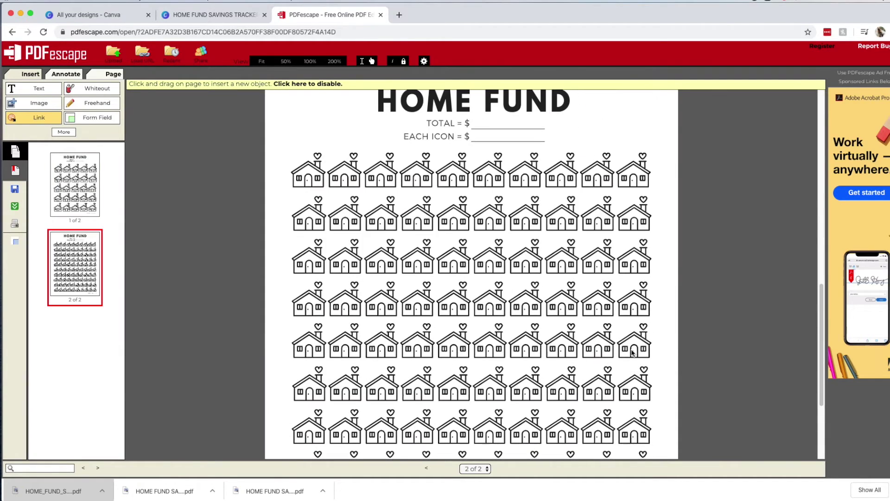
scroll(632, 352, down, 3)
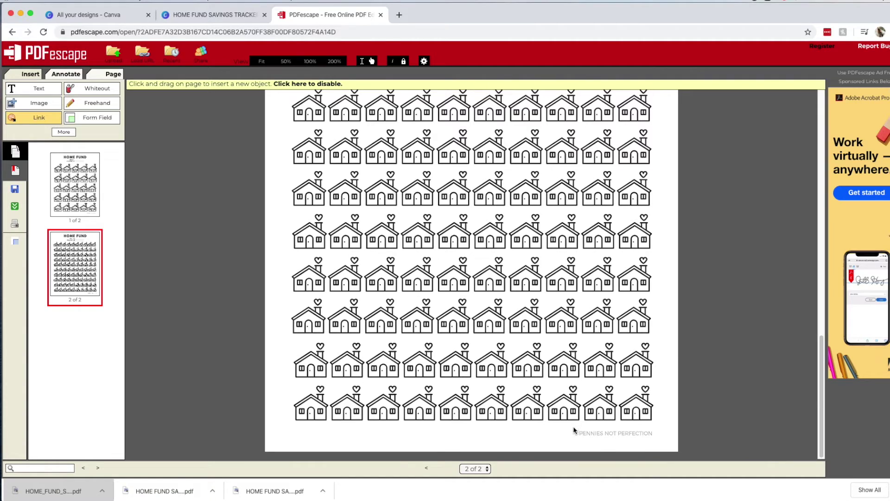
Draw a link box over page 2's footer with the pasted shop URL.
drag(573, 427, 658, 443)
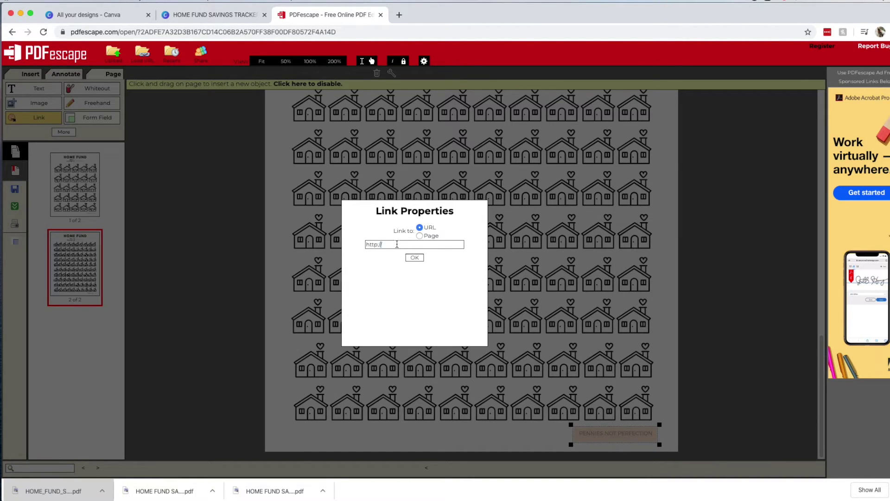
triple_click(396, 245)
key(super+v)
click(417, 260)
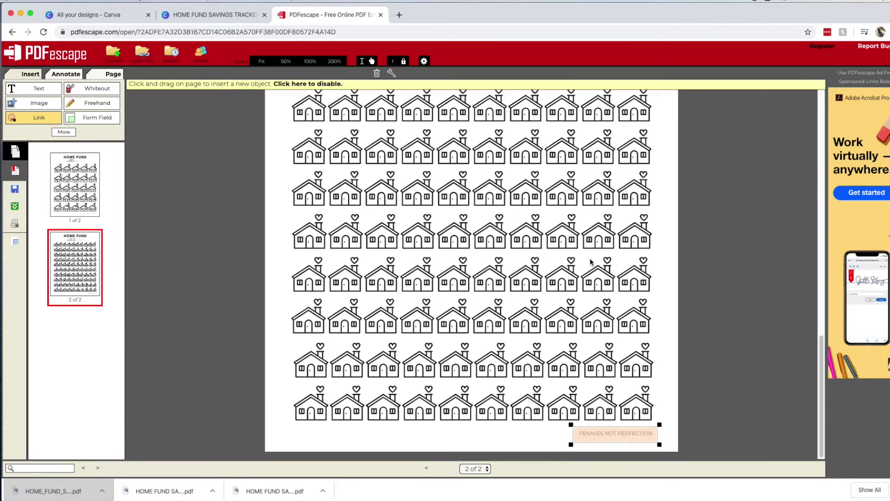
scroll(453, 238, up, 10)
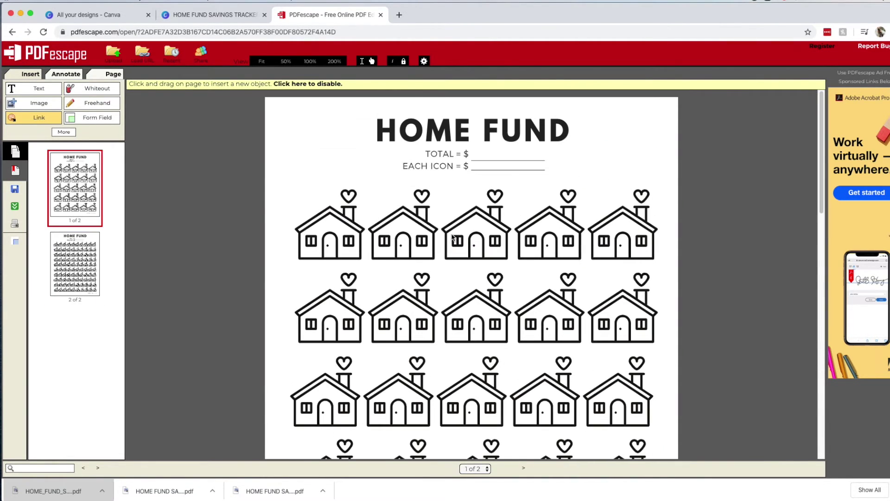
scroll(452, 238, down, 5)
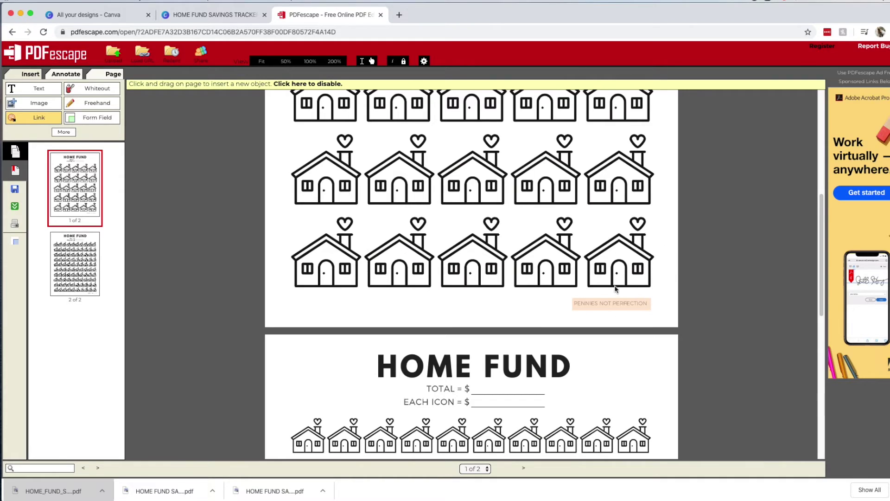
Save and download the edited tracker using the green Save & Download icon.
click(16, 207)
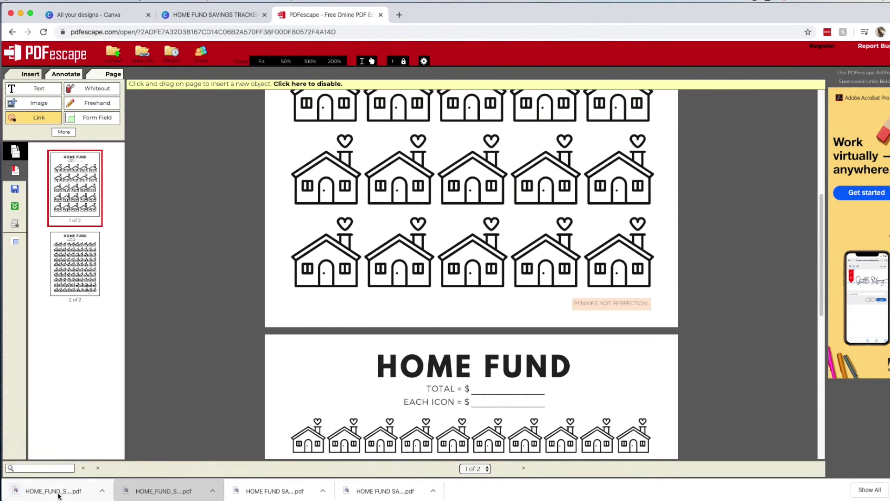
Open the new download and test page 2's PENNIES NOT PERFECTION footer link.
click(57, 492)
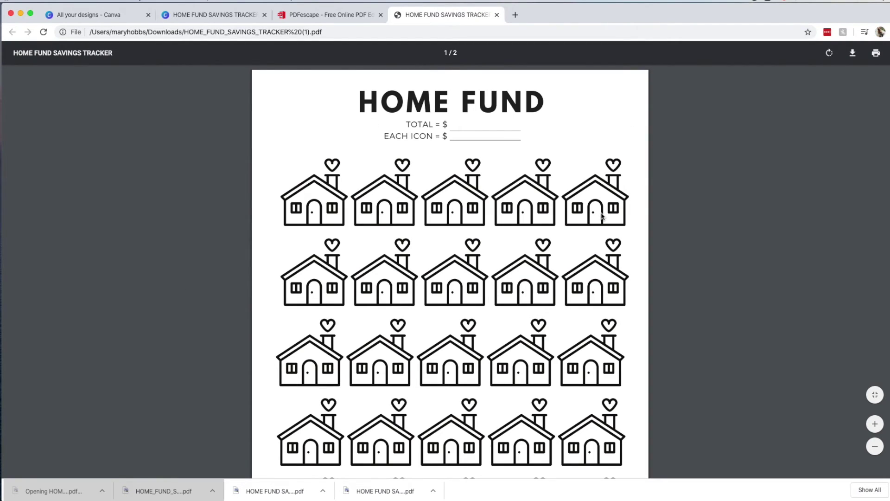
scroll(605, 212, down, 1)
scroll(604, 215, down, 5)
scroll(602, 214, down, 2)
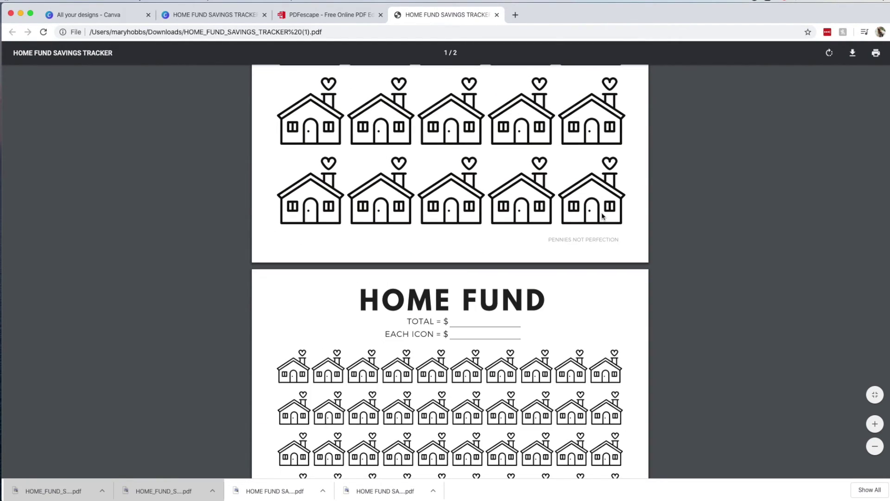
scroll(602, 212, down, 3)
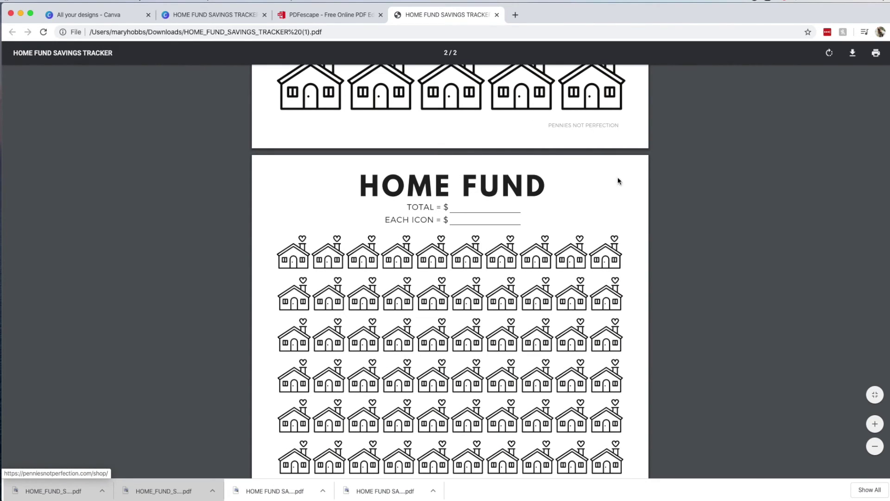
scroll(623, 201, down, 5)
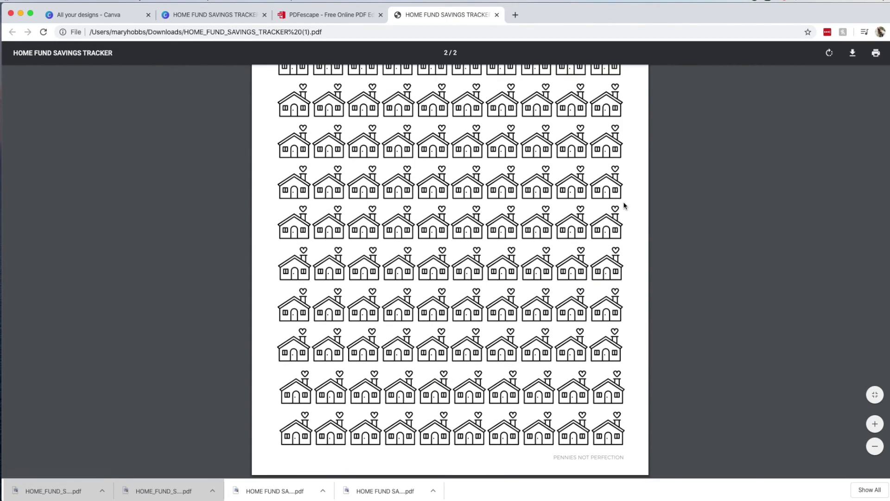
click(590, 457)
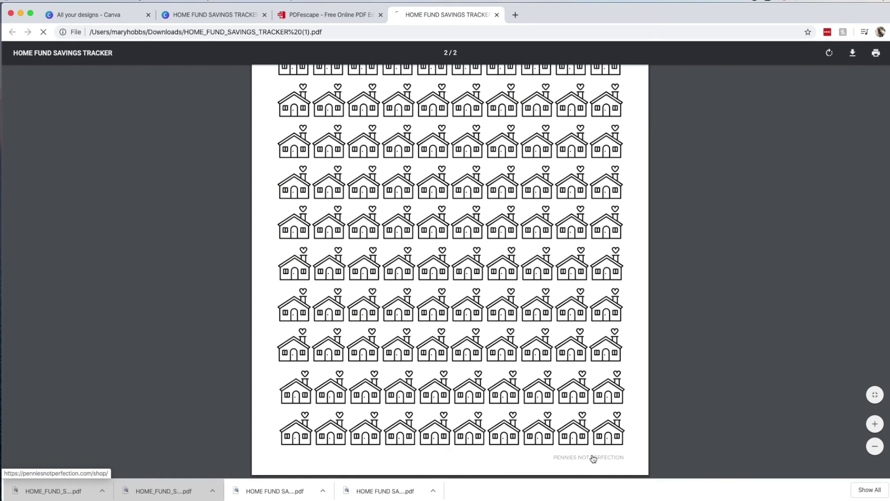